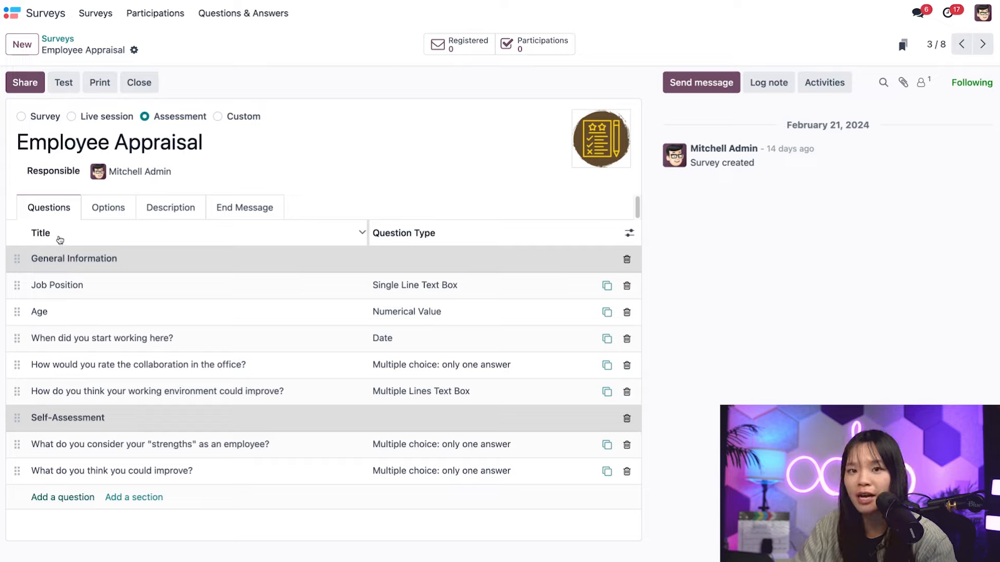
- Add a question "Am I a good manager?" to the Employee Appraisal survey with the type Multiple choice: only one answer
{"action": "left_click", "coordinate": [69, 500]}
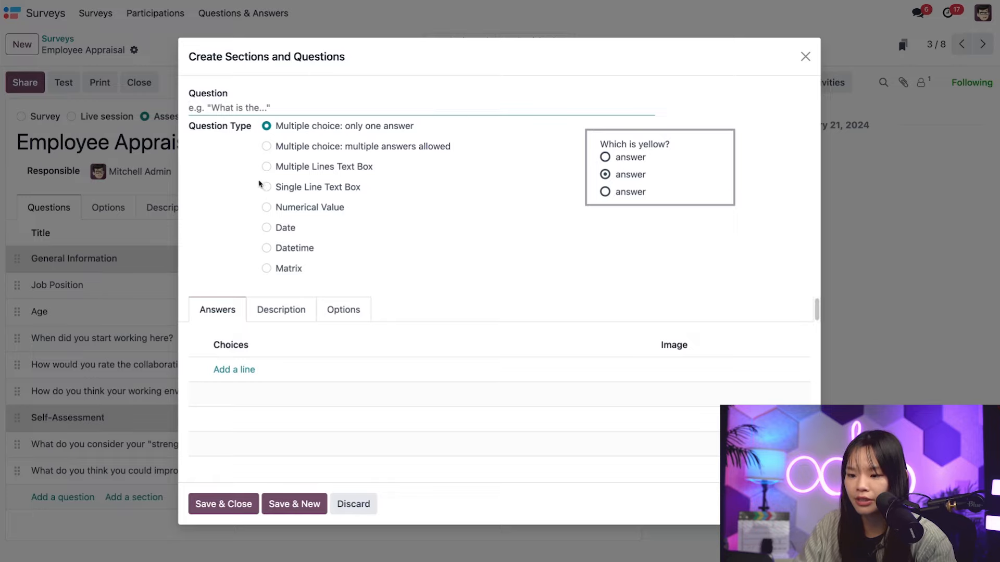
{"action": "left_click", "coordinate": [267, 167]}
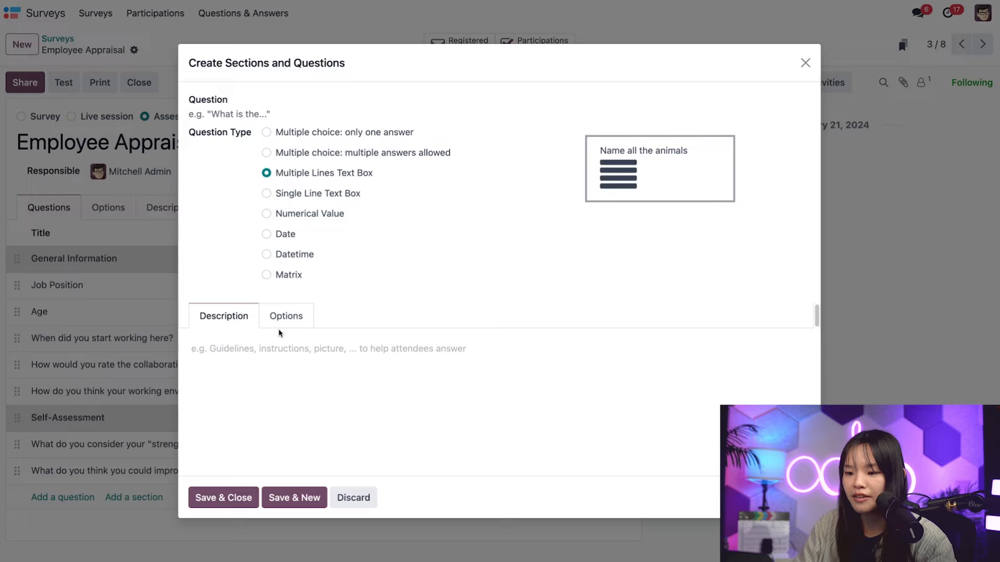
{"action": "left_click", "coordinate": [267, 132]}
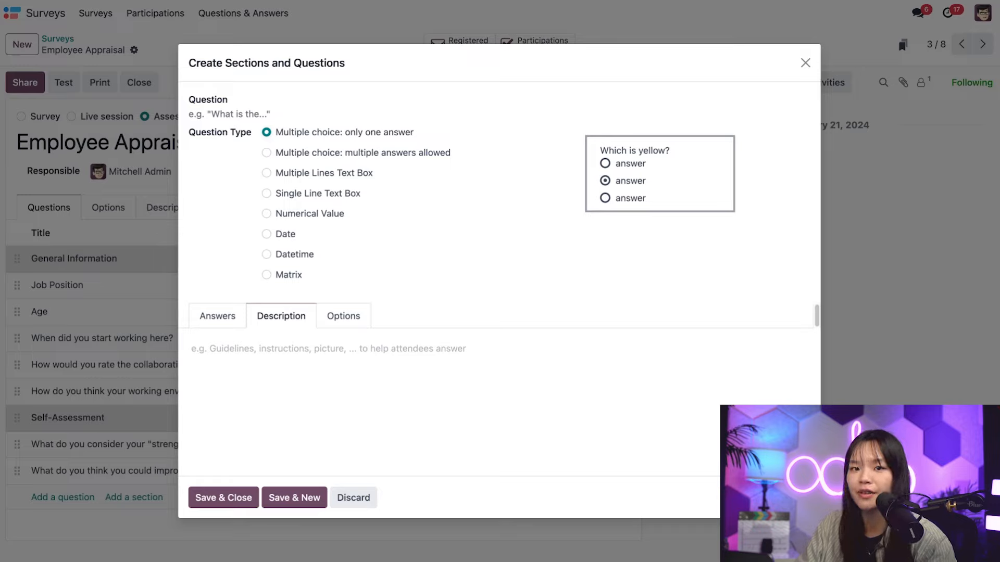
{"action": "left_click", "coordinate": [223, 323]}
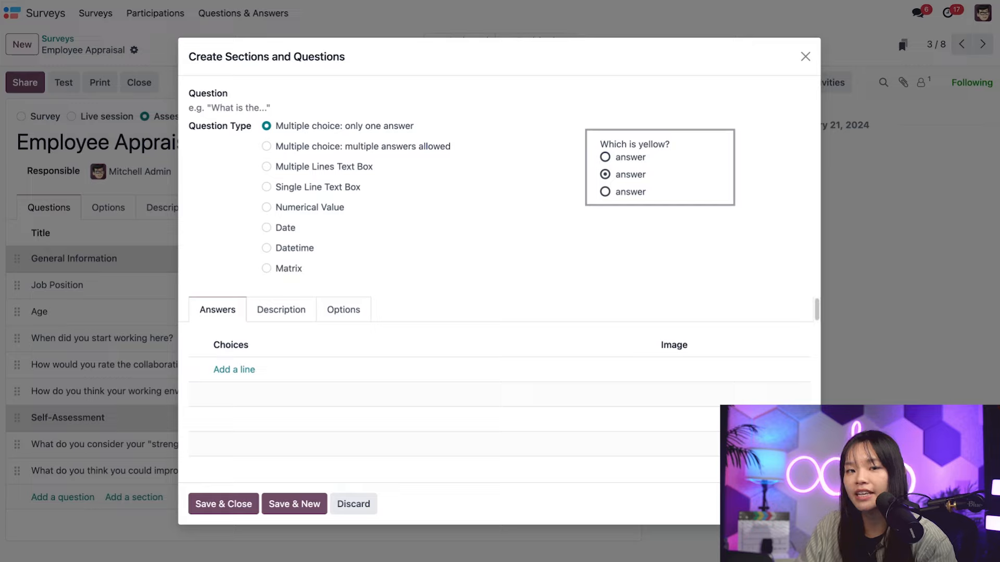
{"action": "left_click", "coordinate": [275, 106]}
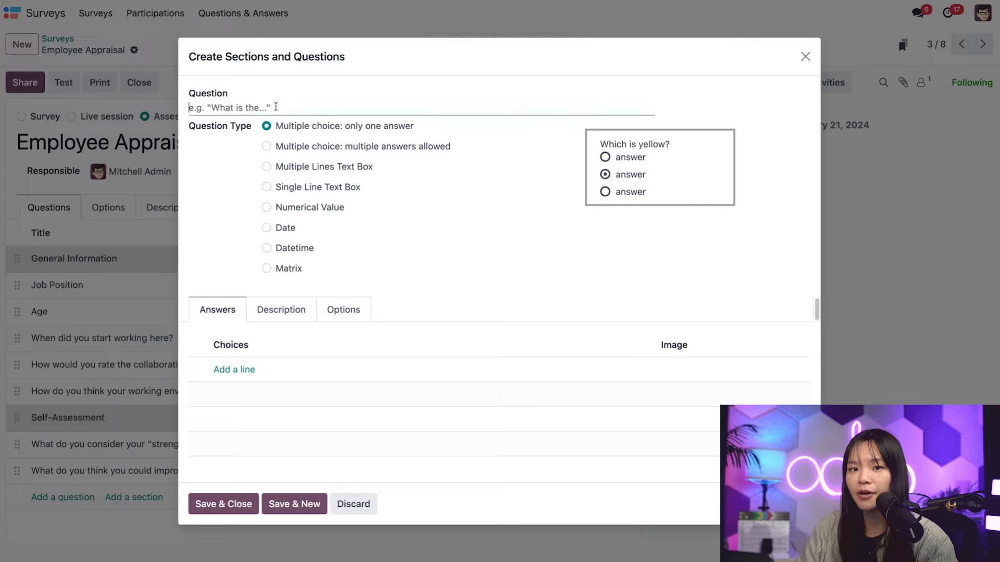
{"action": "type", "text": "Am I a"}
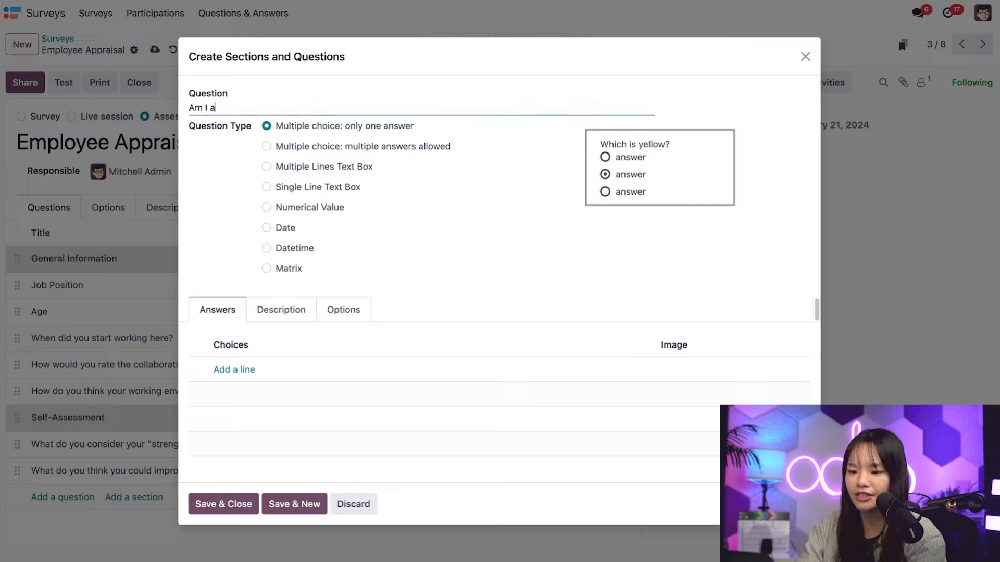
{"action": "type", "text": " good manager?"}
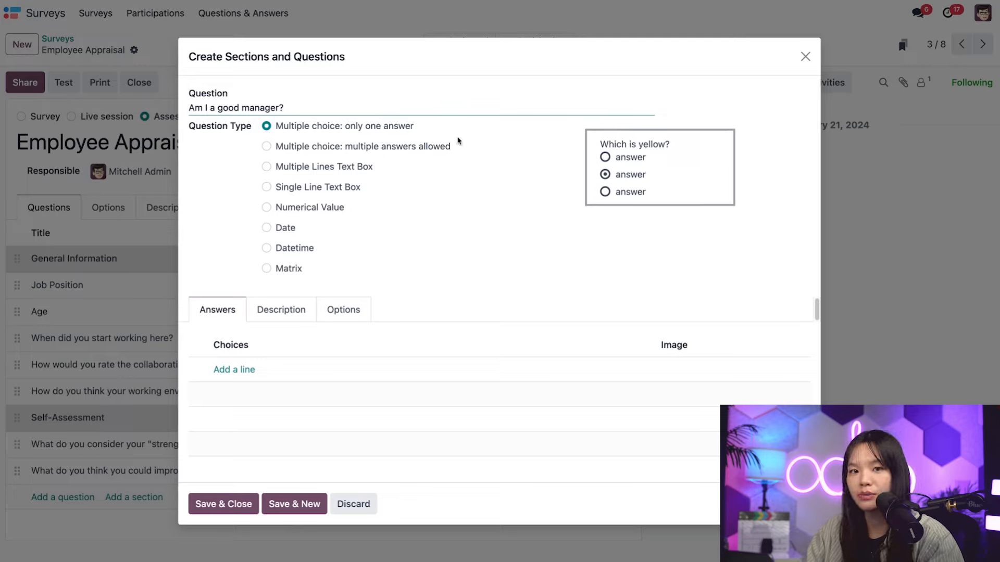
- Preview the other question types from multiple answers allowed through Matrix, including their answer settings, and return to Multiple choice: only one answer
{"action": "left_click", "coordinate": [362, 152]}
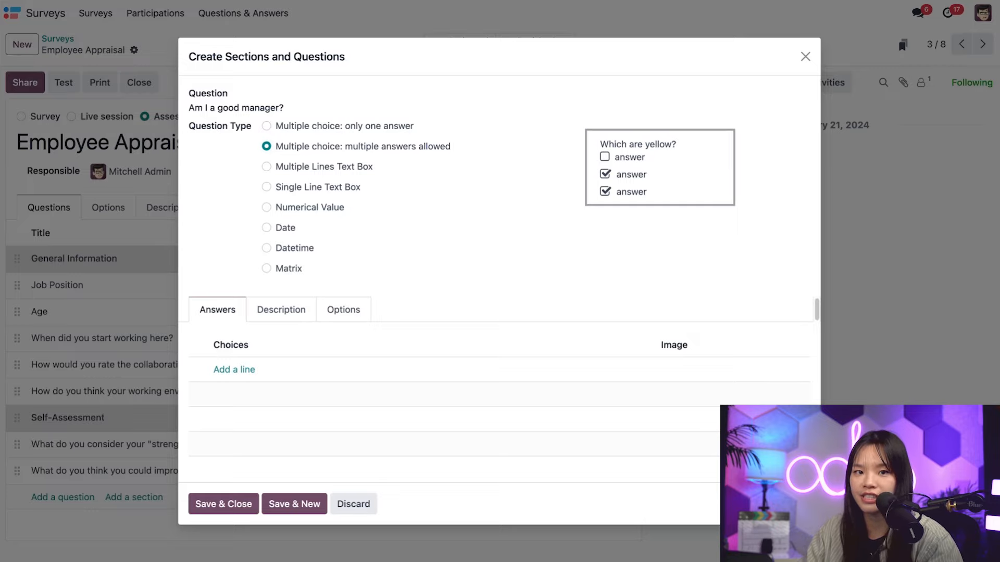
{"action": "left_click", "coordinate": [267, 167]}
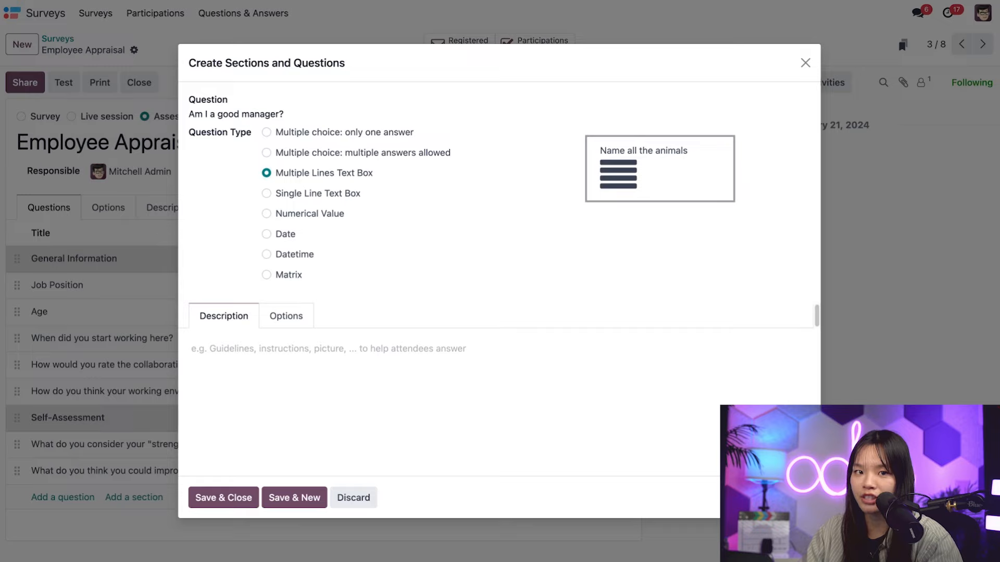
{"action": "left_click", "coordinate": [265, 193]}
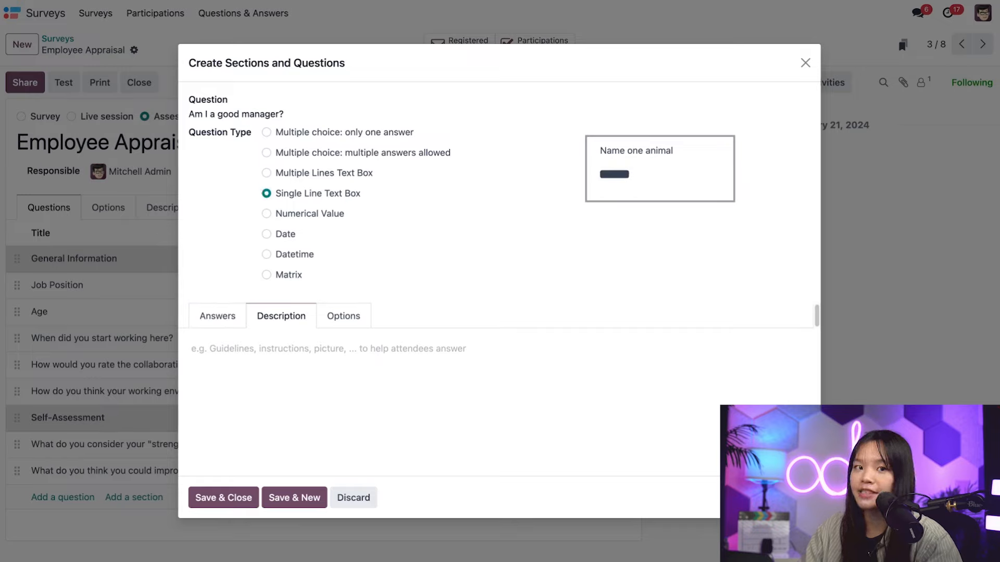
{"action": "left_click", "coordinate": [217, 316]}
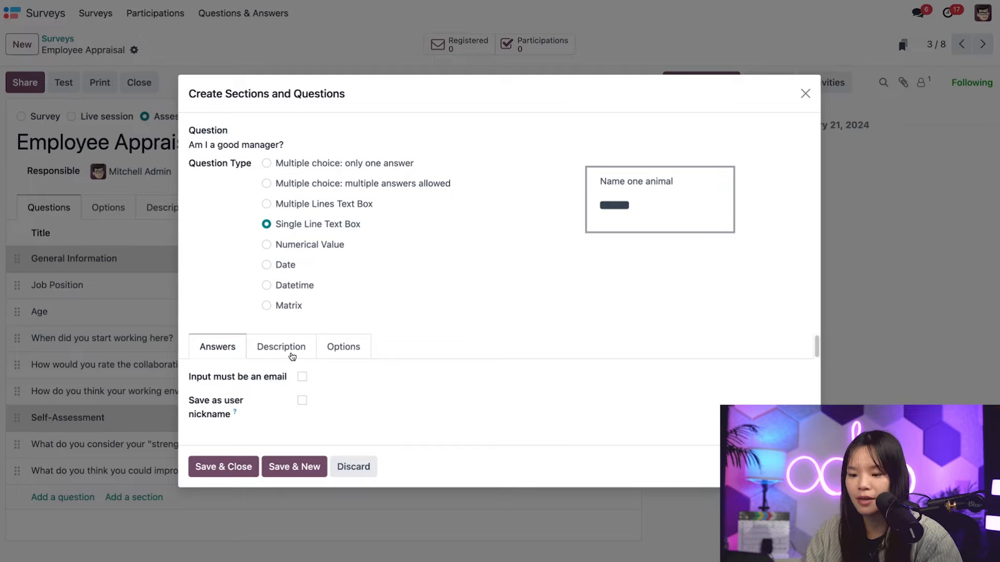
{"action": "left_click", "coordinate": [267, 245]}
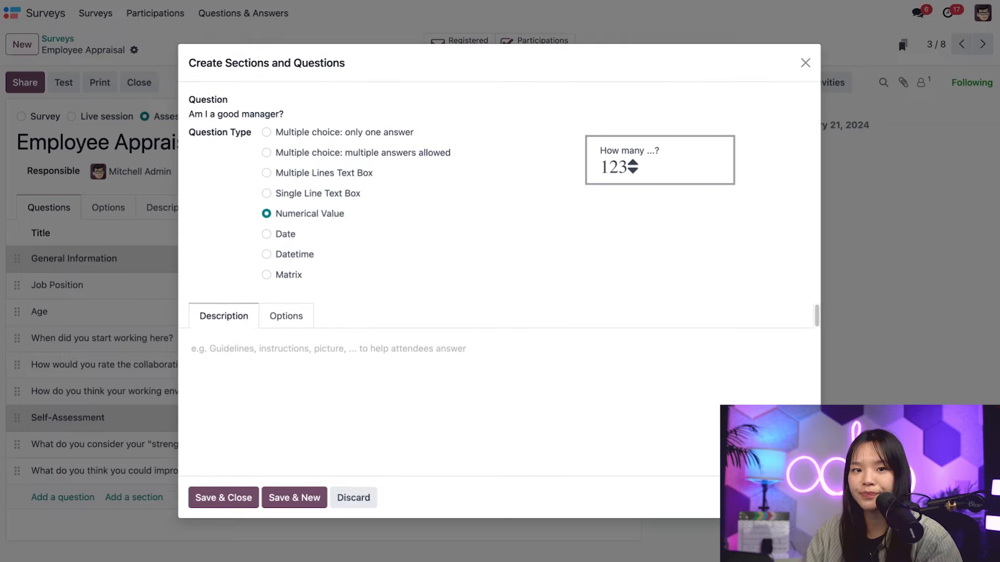
{"action": "left_click", "coordinate": [265, 234]}
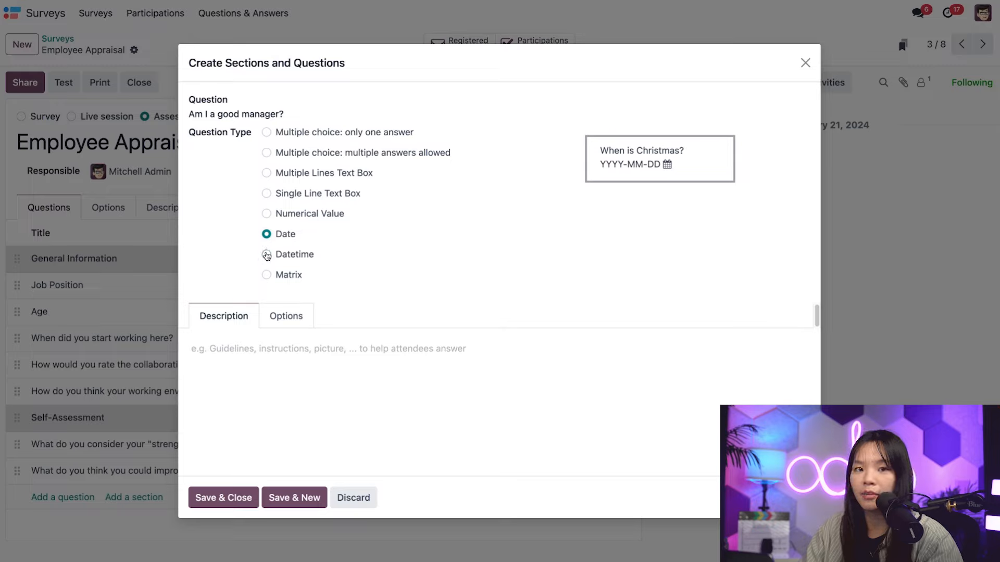
{"action": "left_click", "coordinate": [267, 255]}
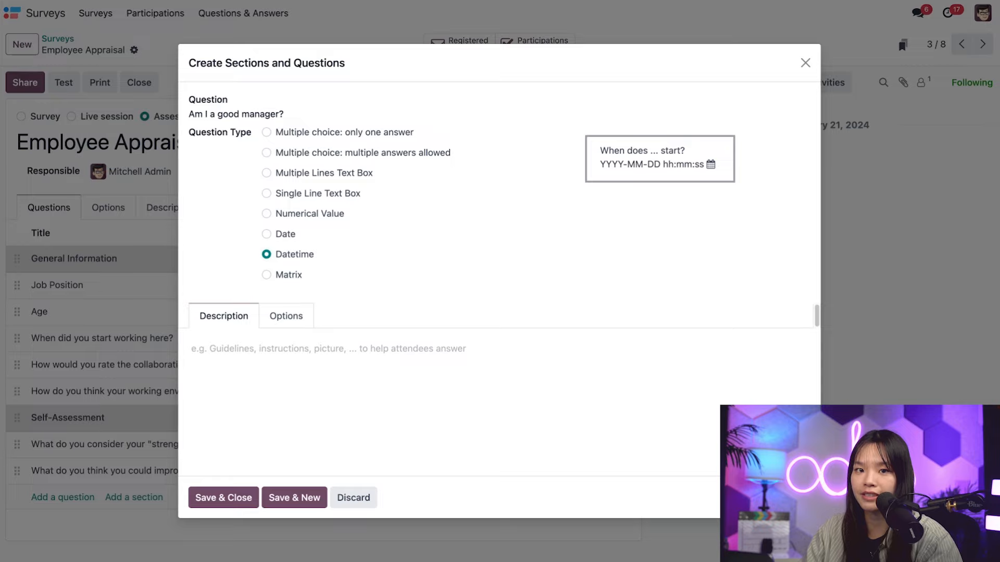
{"action": "left_click", "coordinate": [266, 275]}
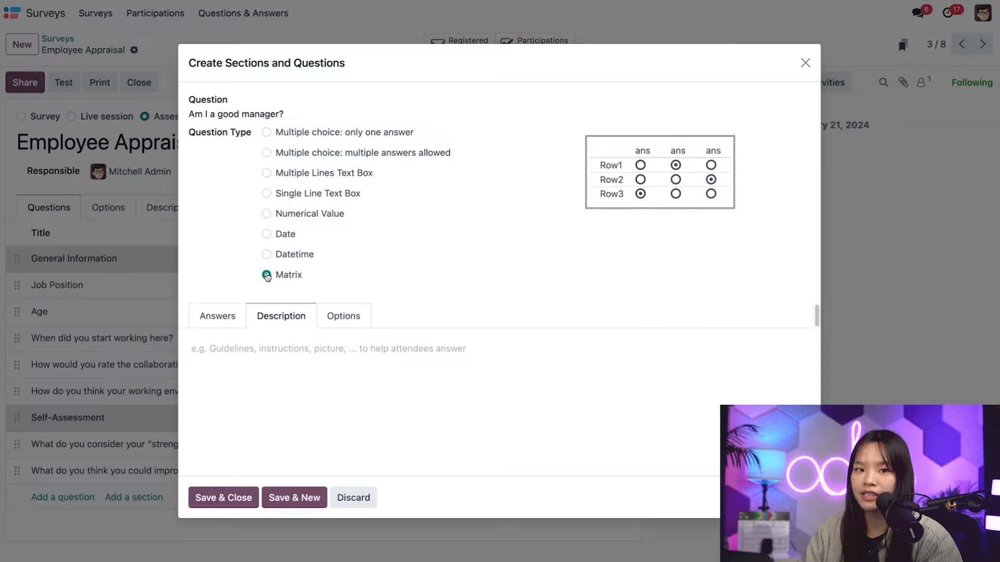
{"action": "left_click", "coordinate": [212, 316]}
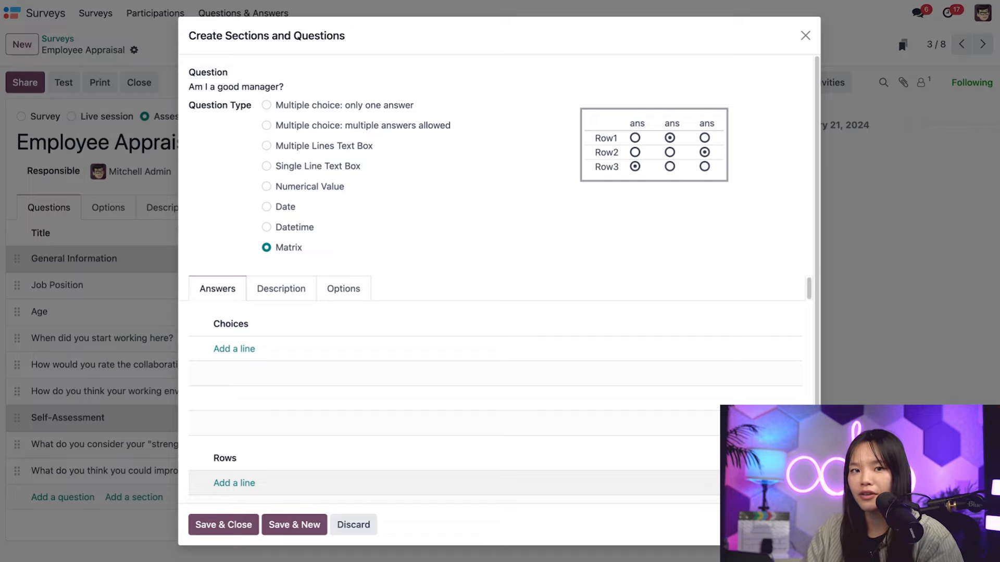
{"action": "left_click", "coordinate": [266, 104]}
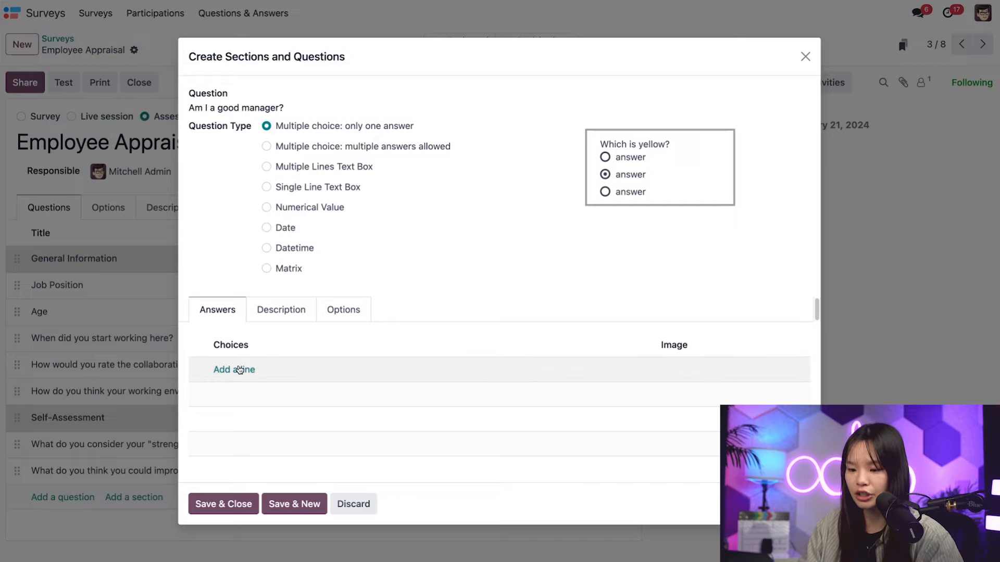
- Add the answer choices Yes, No and Sometimes to the question
{"action": "left_click", "coordinate": [238, 373]}
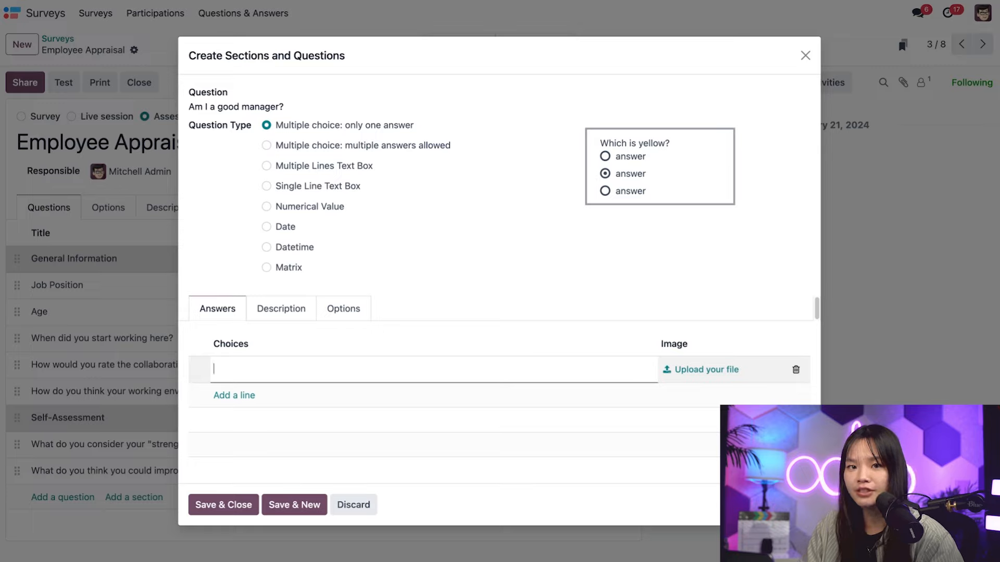
{"action": "type", "text": "Yes"}
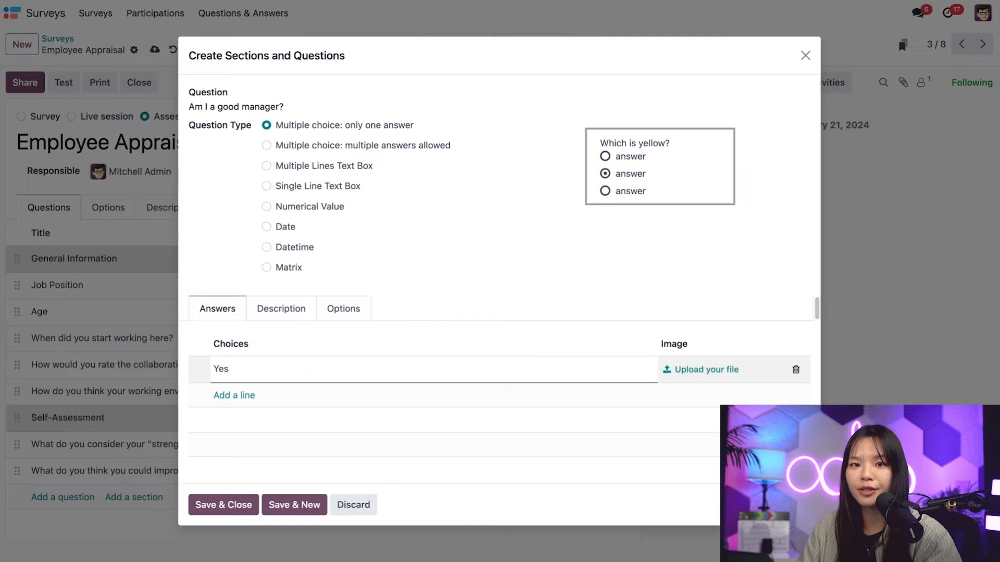
{"action": "key", "text": "Return"}
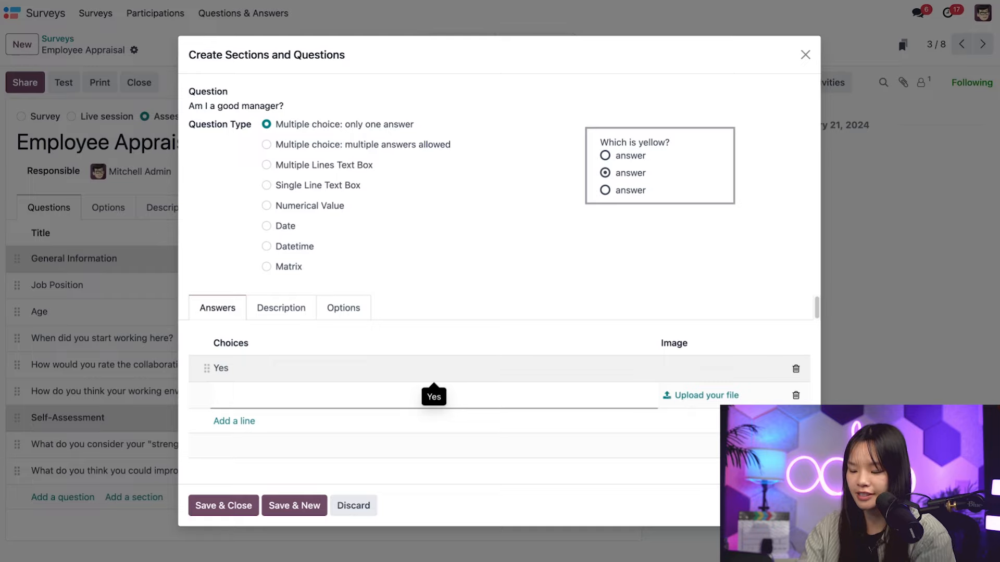
{"action": "type", "text": "No"}
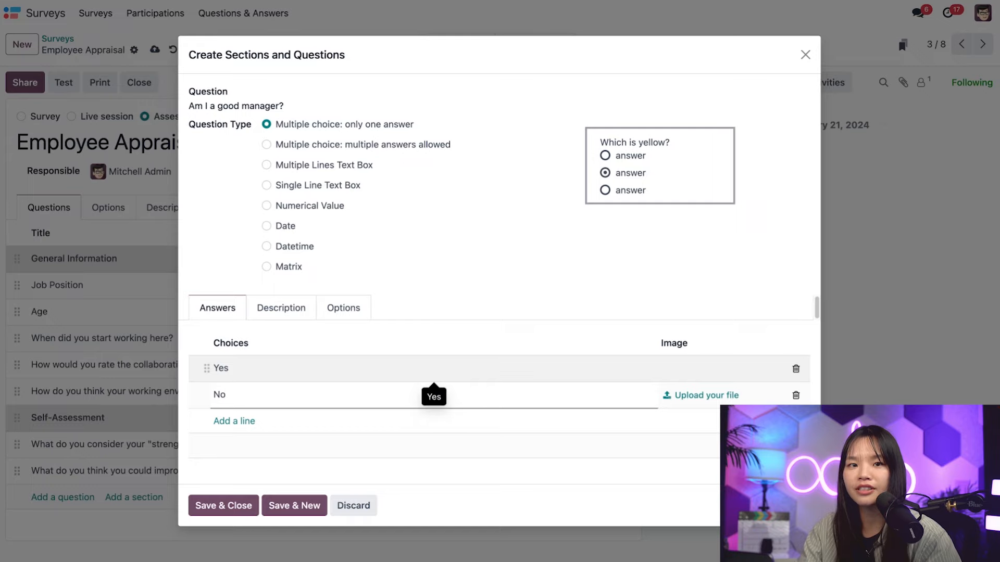
{"action": "key", "text": "Return"}
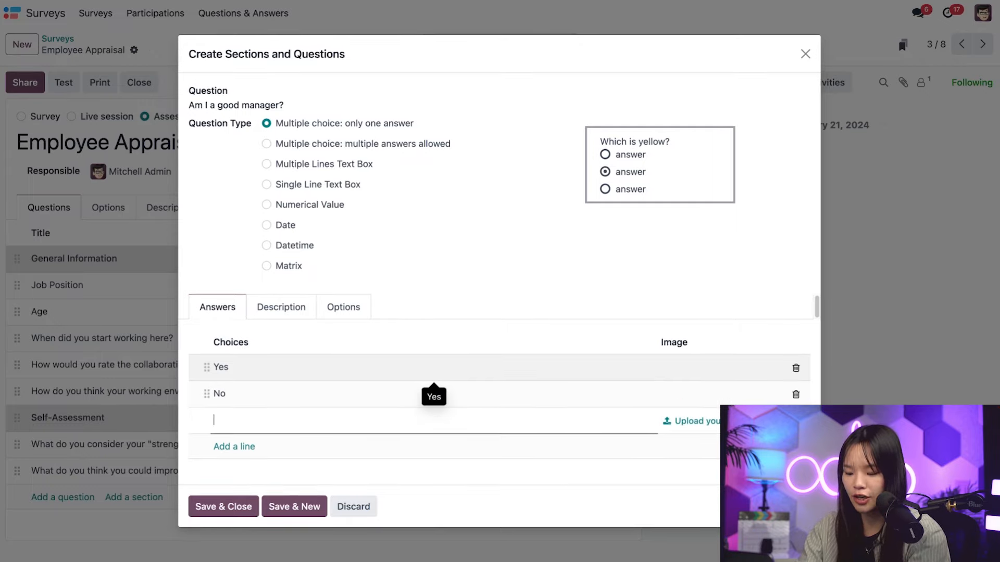
{"action": "type", "text": "Sometimes"}
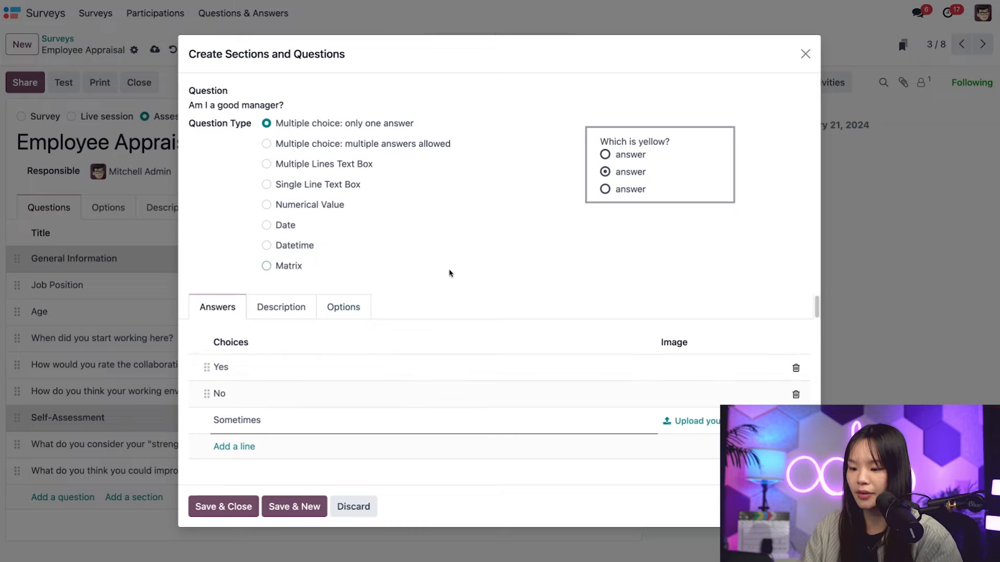
{"action": "left_click", "coordinate": [451, 273]}
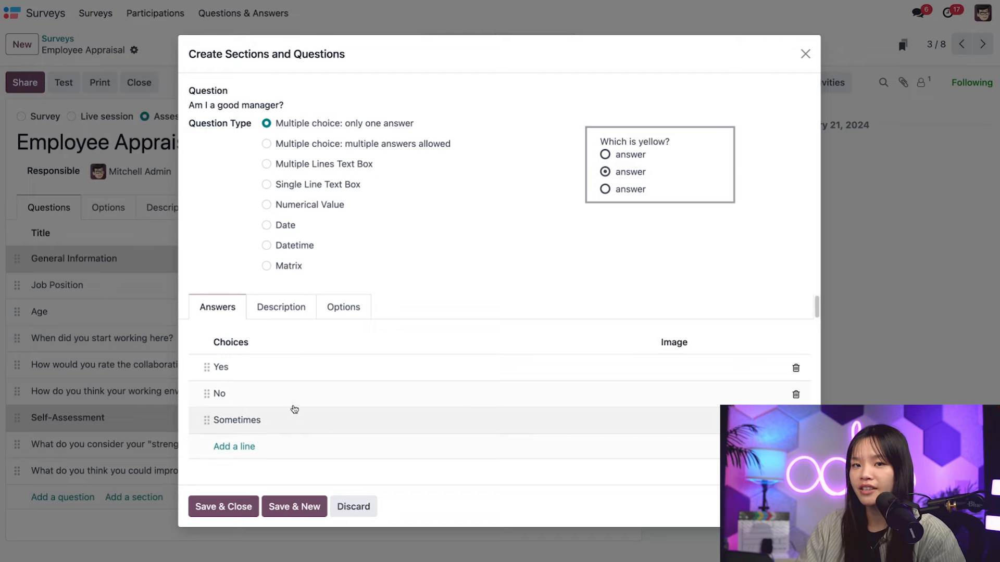
- Open the question's options and switch the live-session question time limit on and back off
{"action": "left_click", "coordinate": [344, 308]}
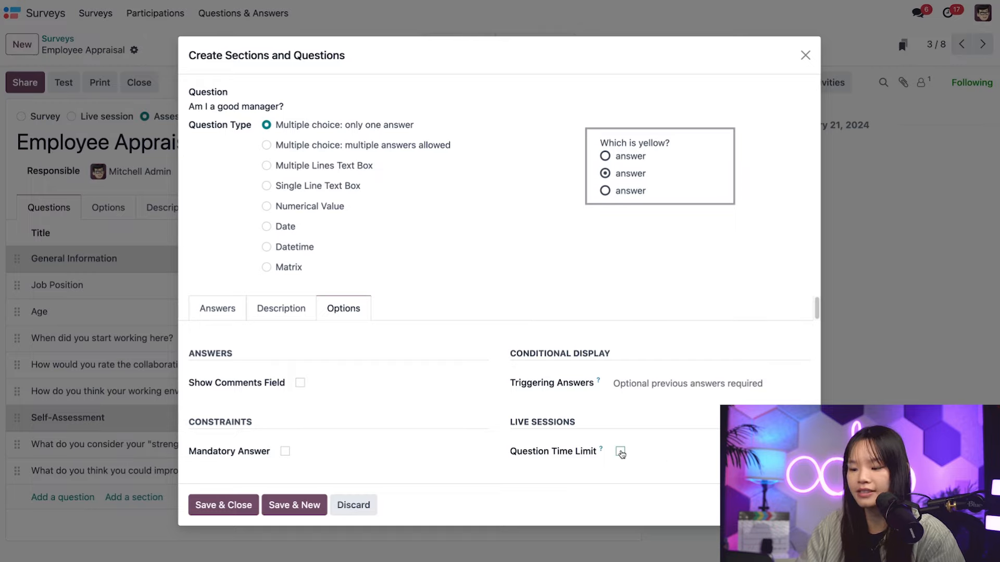
{"action": "left_click", "coordinate": [619, 451]}
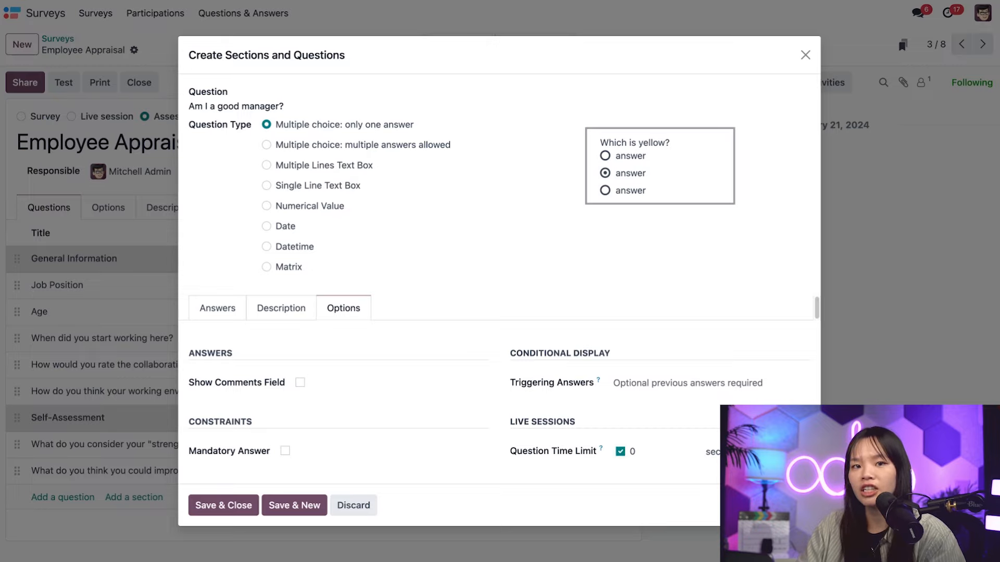
{"action": "left_click", "coordinate": [620, 451]}
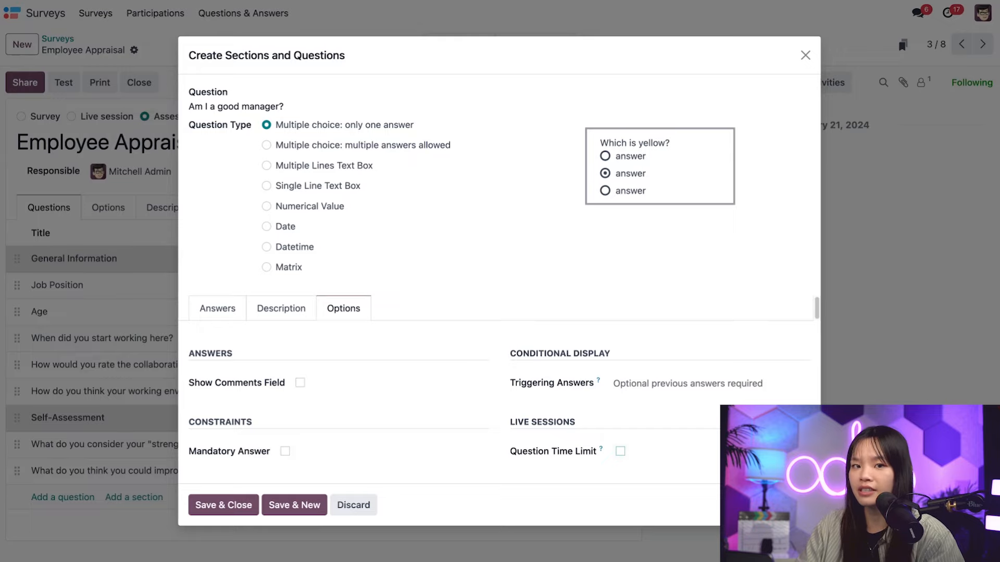
- Make the answer mandatory with the error message "you MUST answer this question" and enable the comments field
{"action": "left_click", "coordinate": [285, 451]}
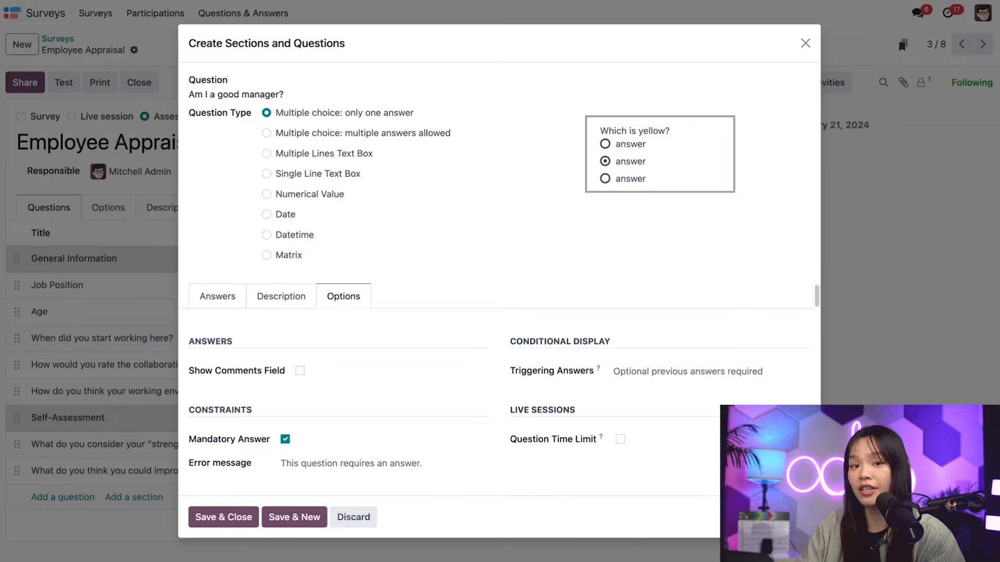
{"action": "left_click", "coordinate": [294, 463]}
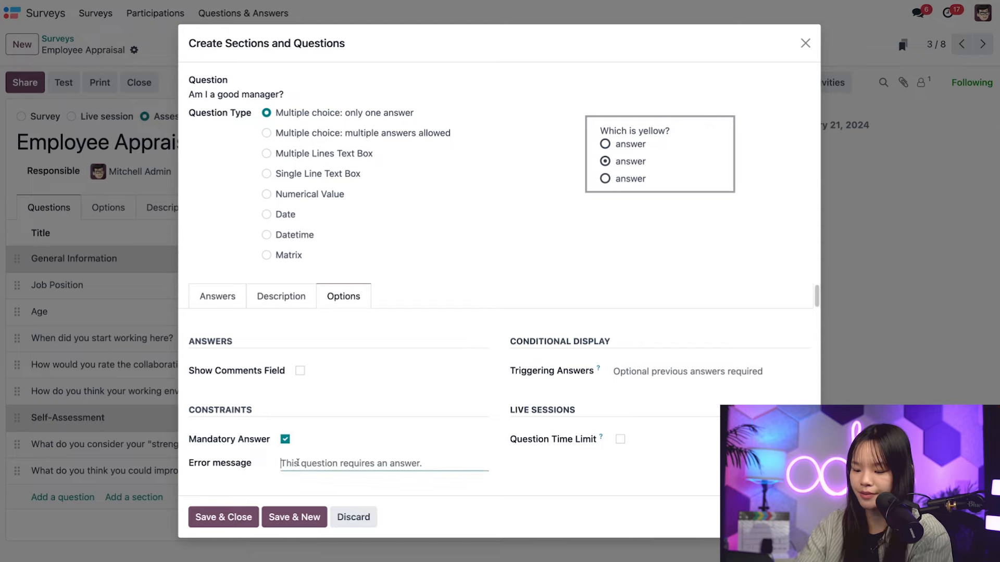
{"action": "type", "text": "you MUST a"}
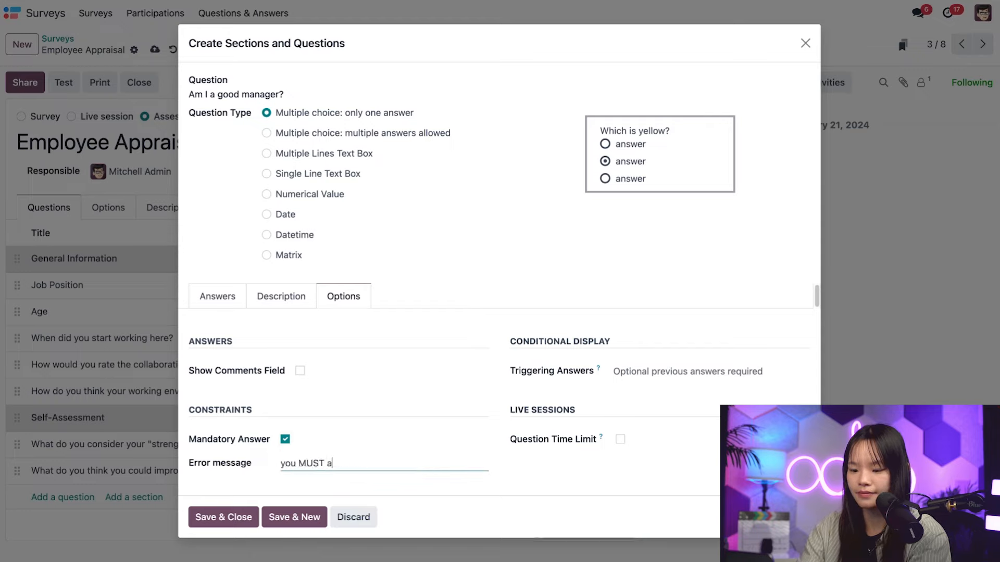
{"action": "type", "text": "nswer this question"}
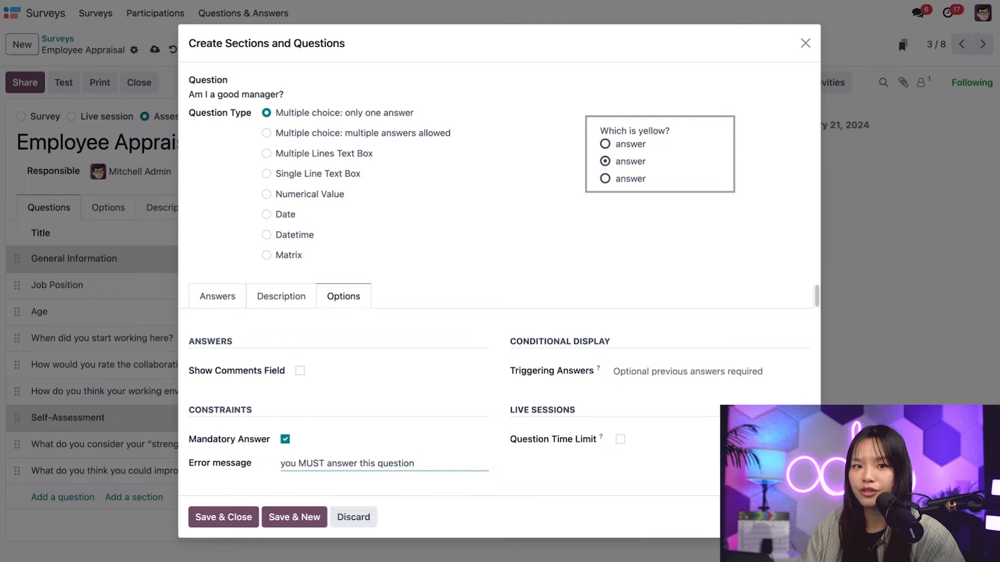
{"action": "left_click", "coordinate": [299, 371]}
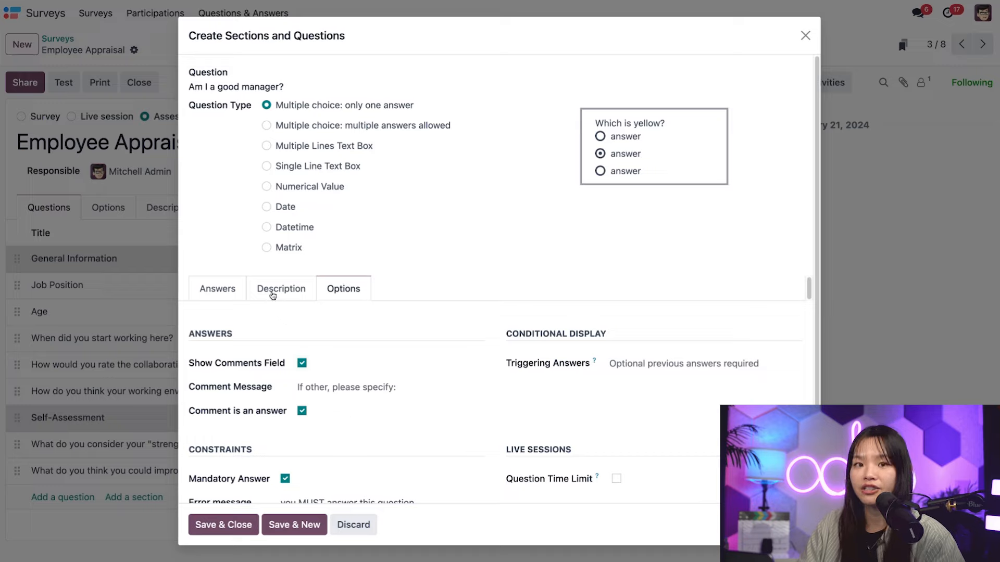
- Change the question type to Matrix and set its matrix type to Multiple choices per row
{"action": "left_click", "coordinate": [267, 248]}
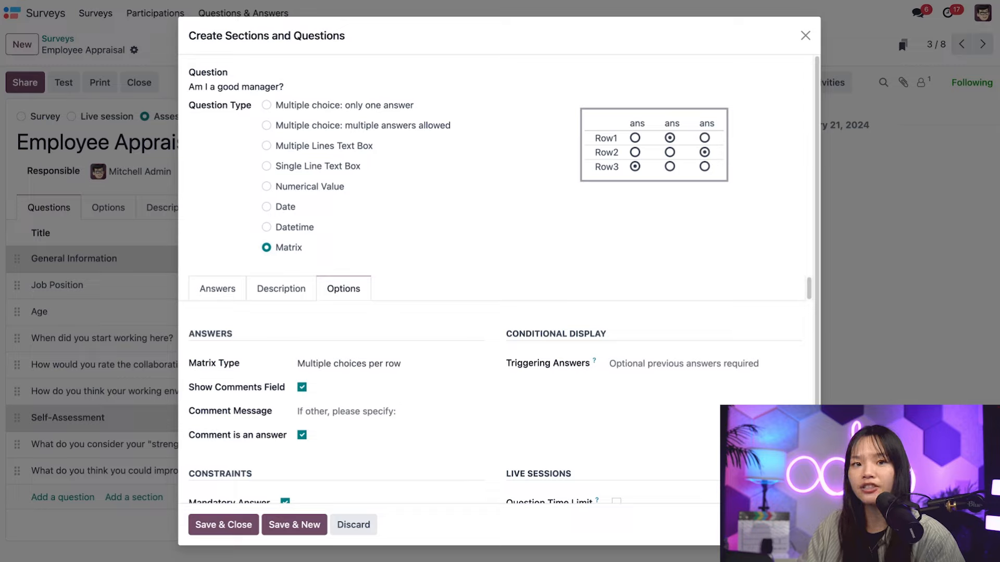
{"action": "left_click", "coordinate": [367, 367]}
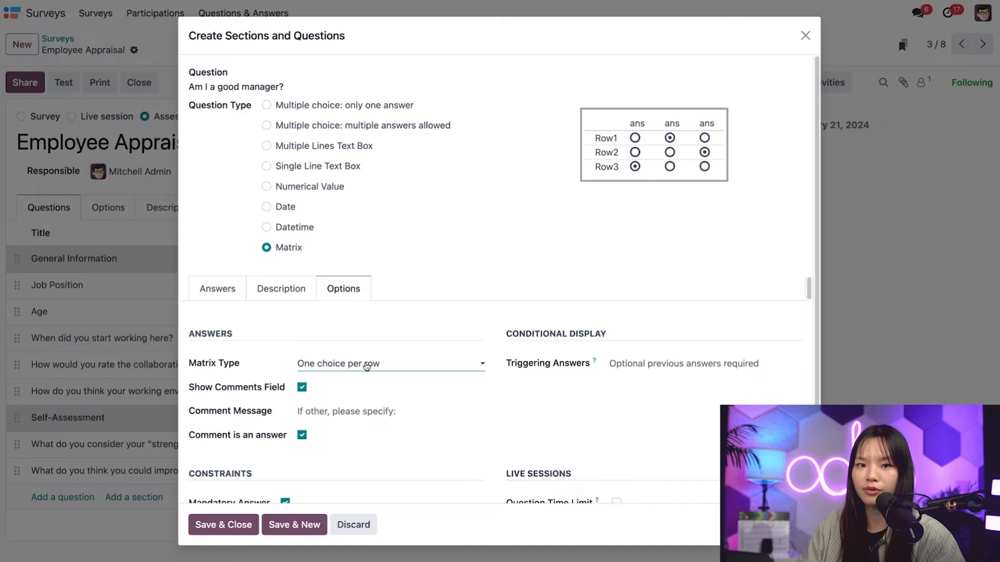
{"action": "left_click", "coordinate": [366, 367]}
{"action": "left_click", "coordinate": [372, 381]}
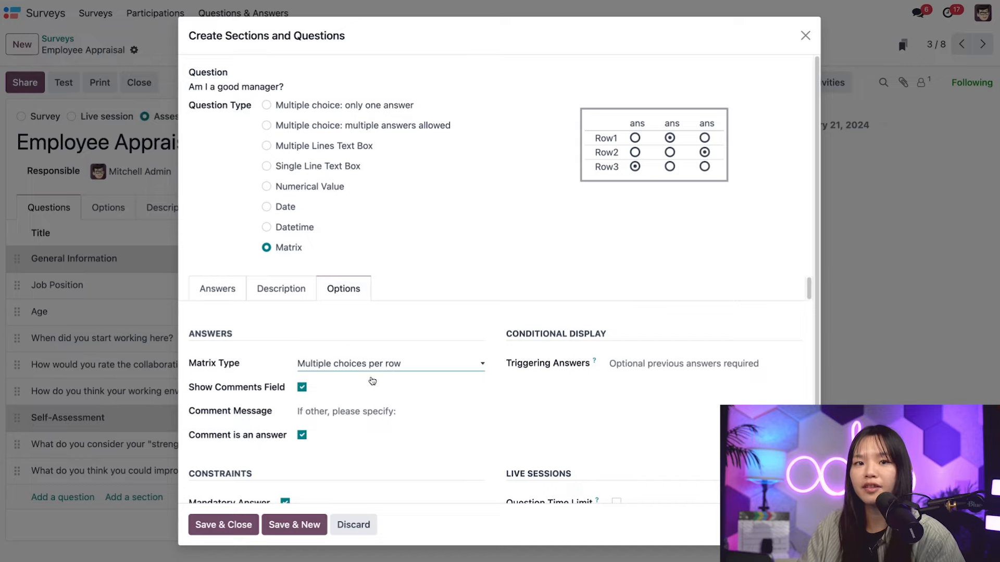
- Try the Multiple Lines Text Box question type, switch to Single Line Text Box and enable entry validation
{"action": "left_click", "coordinate": [267, 146]}
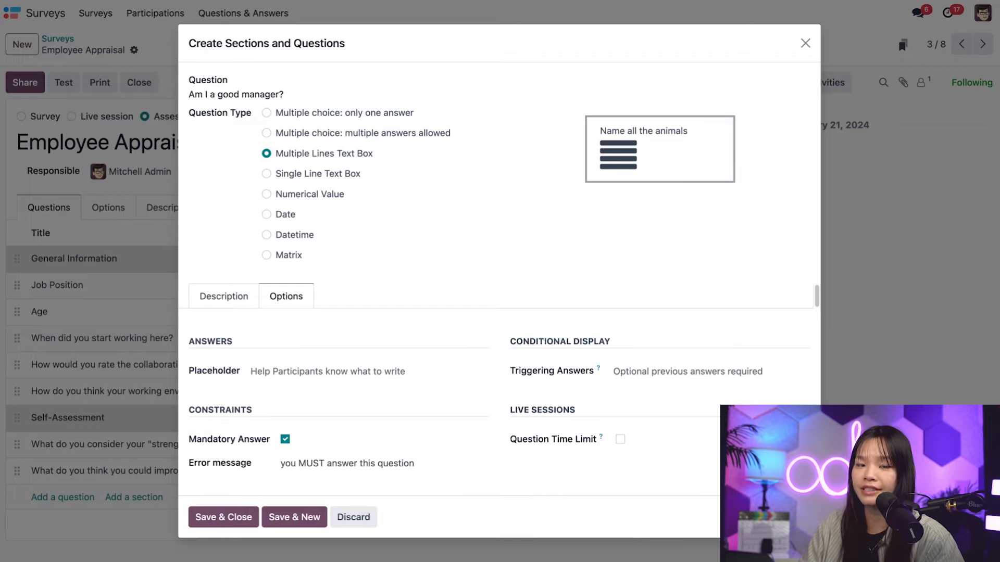
{"action": "left_click", "coordinate": [273, 174]}
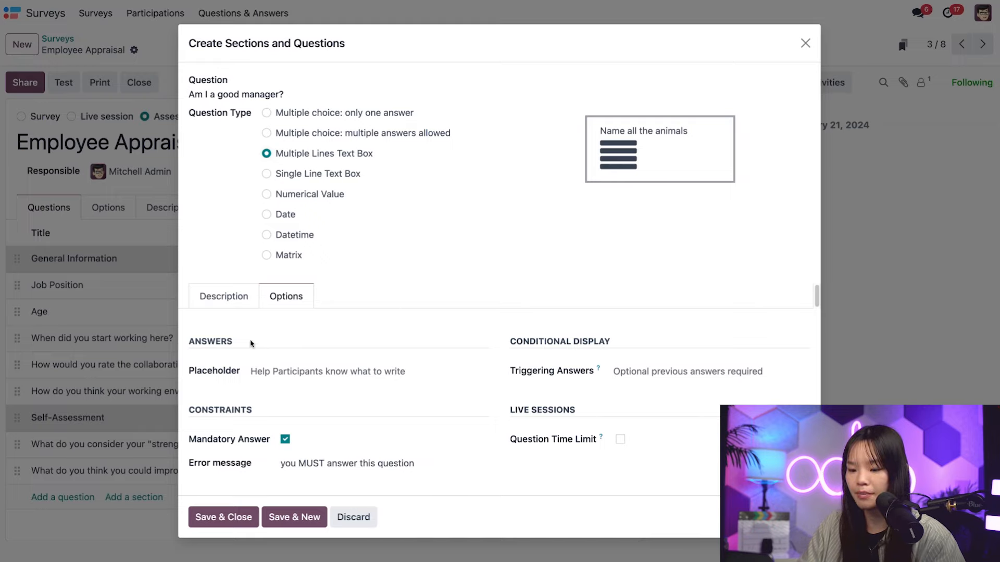
{"action": "left_click", "coordinate": [267, 175]}
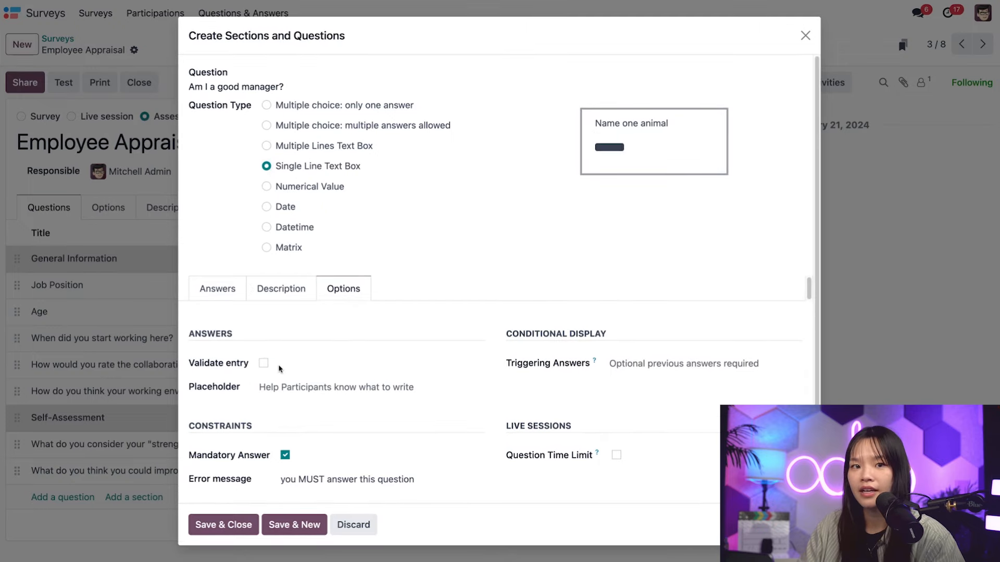
{"action": "left_click", "coordinate": [263, 363]}
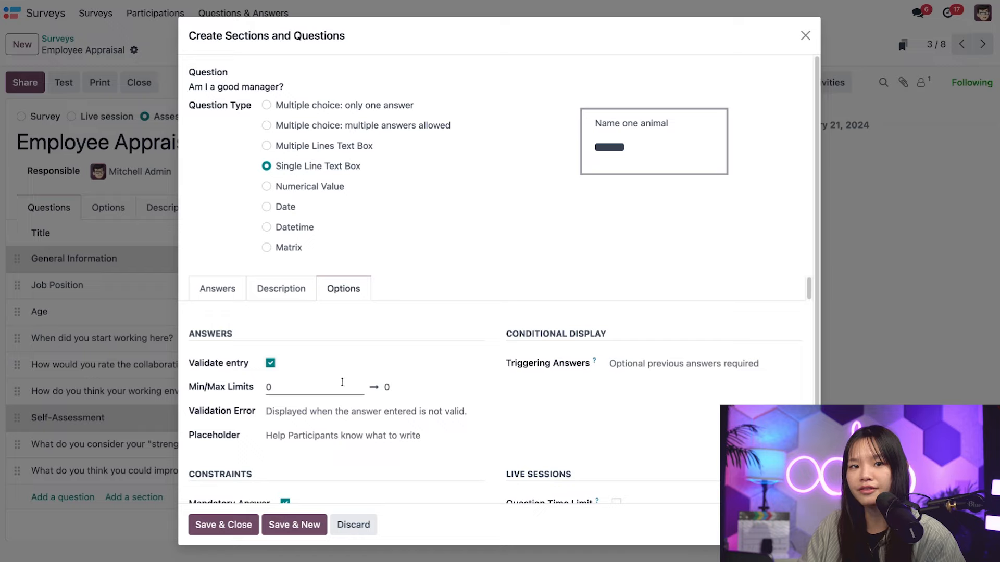
- Try the Numerical Value, Date and Datetime question types in turn to compare their options
{"action": "left_click", "coordinate": [266, 188]}
{"action": "left_click", "coordinate": [266, 206]}
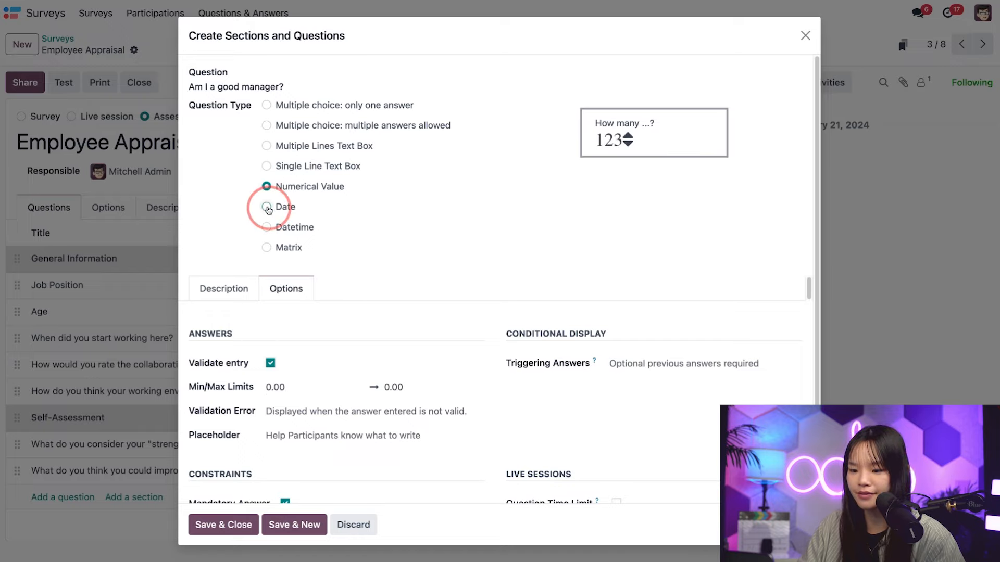
{"action": "left_click", "coordinate": [267, 228]}
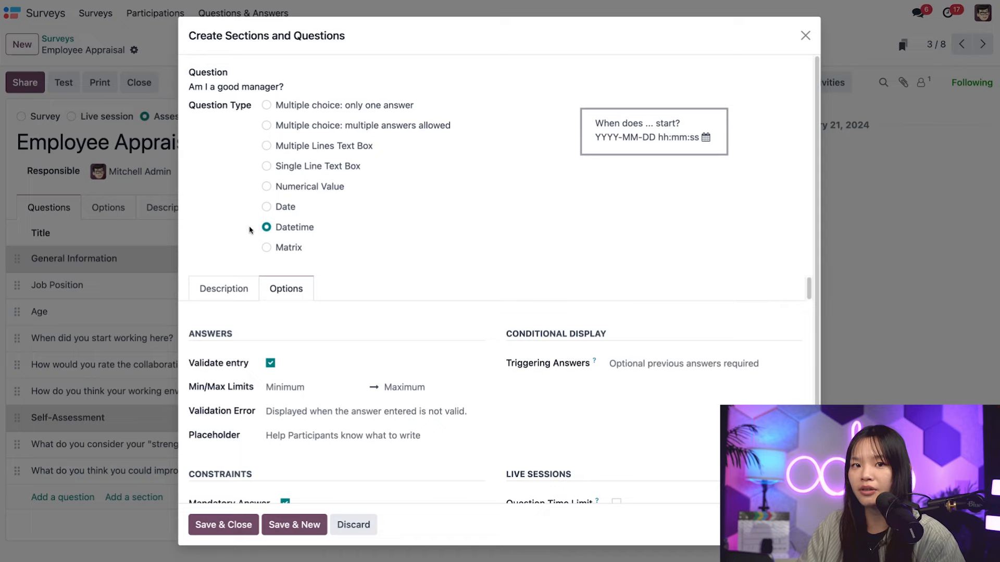
- Set the question type to Multiple choice: only one answer, and save and close the question
{"action": "left_click", "coordinate": [266, 105]}
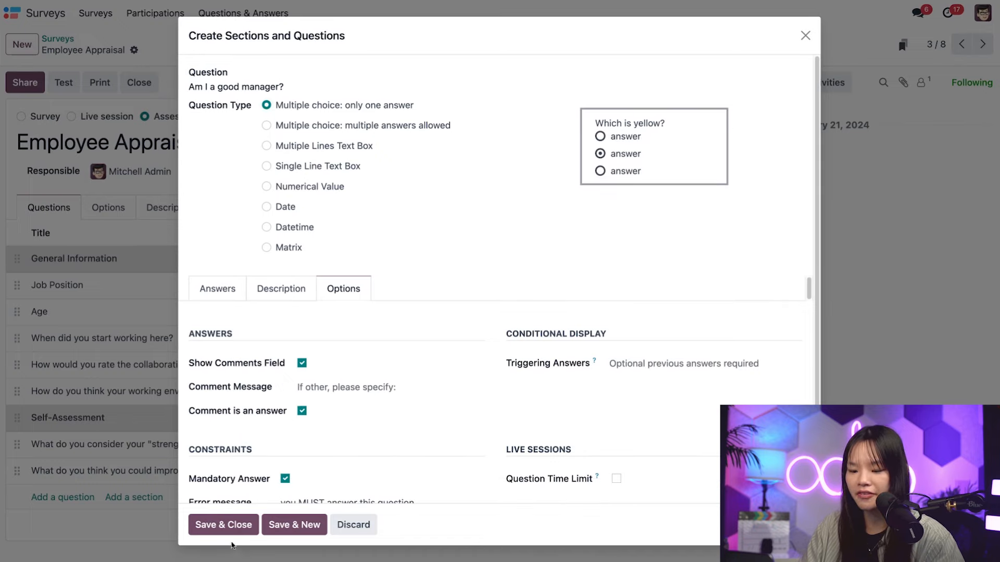
{"action": "left_click", "coordinate": [223, 526]}
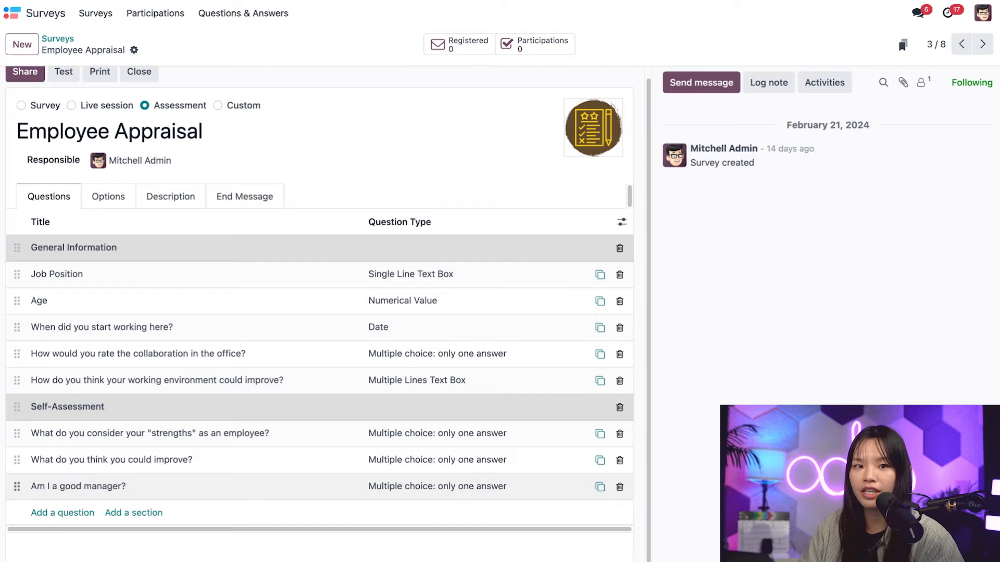
{"action": "mouse_move", "coordinate": [17, 486]}
{"action": "left_mouse_down"}
{"action": "mouse_move", "coordinate": [17, 437]}
{"action": "mouse_move", "coordinate": [11, 489]}
{"action": "left_mouse_up"}
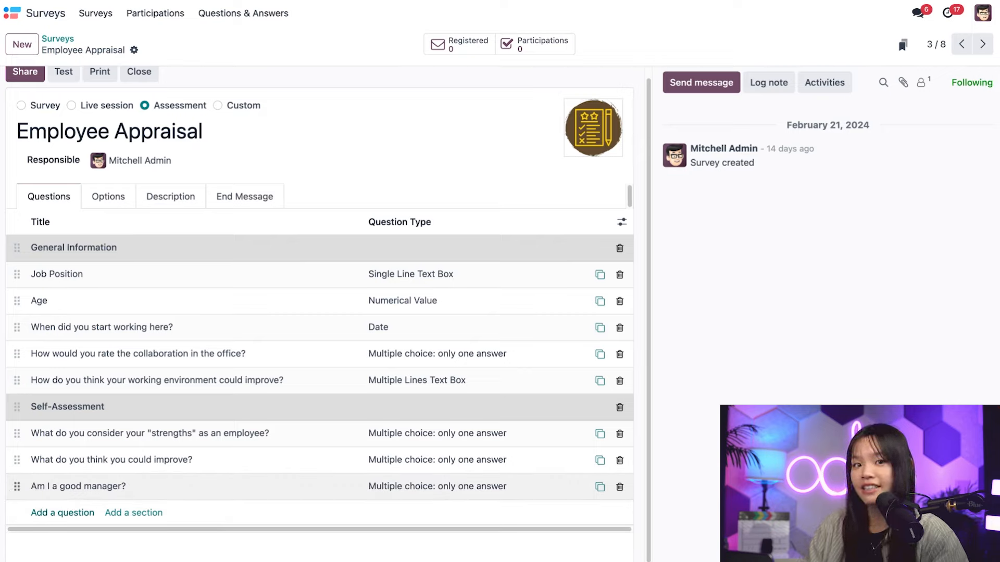
- Add a section titled "Manager Assessment" and move it directly above the question "Am I a good manager?"
{"action": "left_click", "coordinate": [134, 514]}
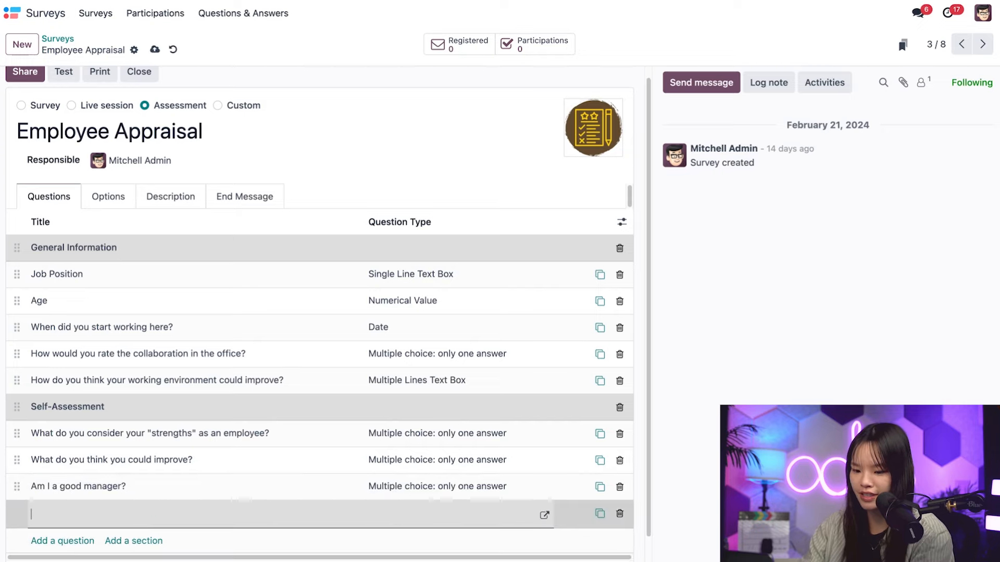
{"action": "type", "text": "Manager Assessment"}
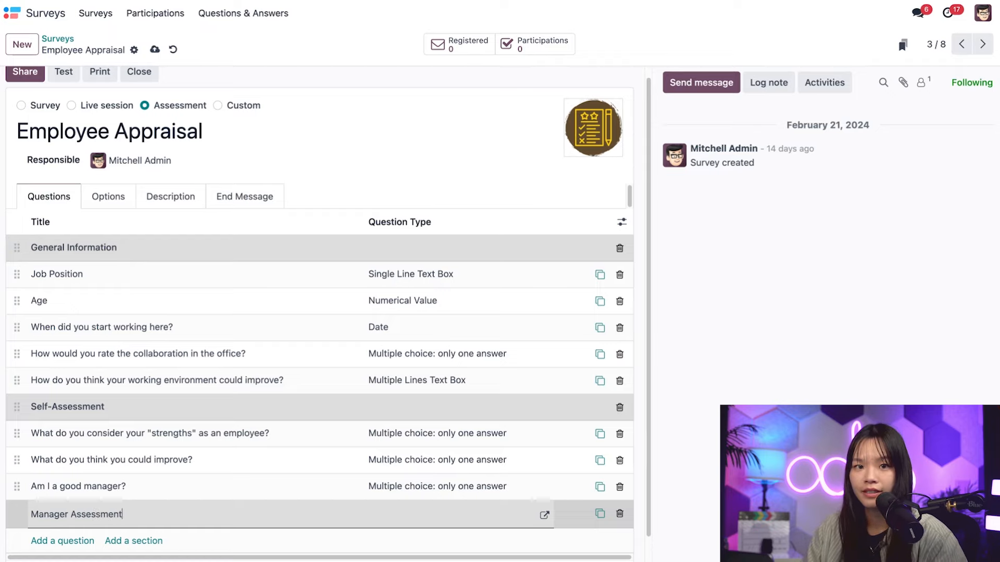
{"action": "left_click", "coordinate": [211, 539]}
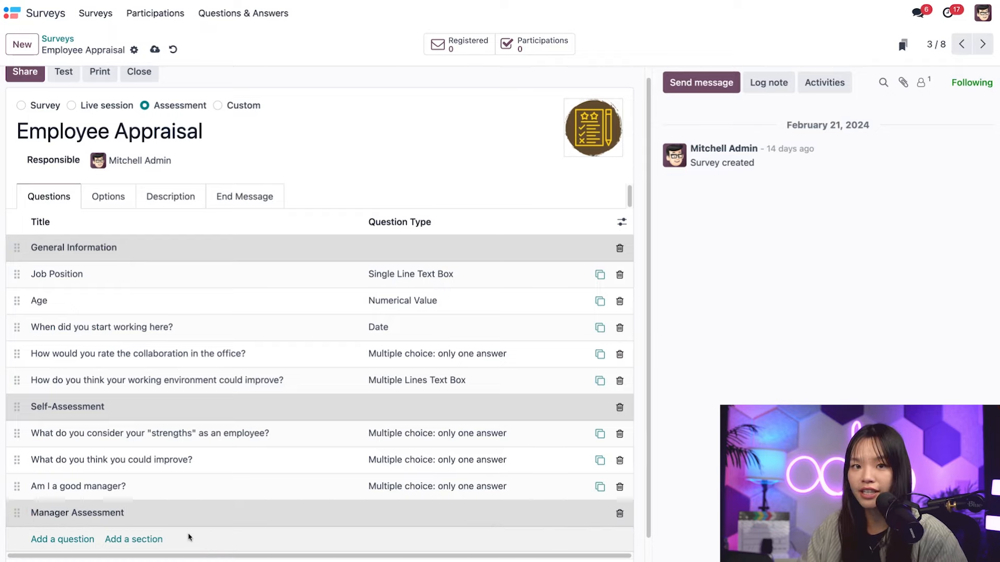
{"action": "left_click_drag", "start_coordinate": [16, 513], "coordinate": [17, 489]}
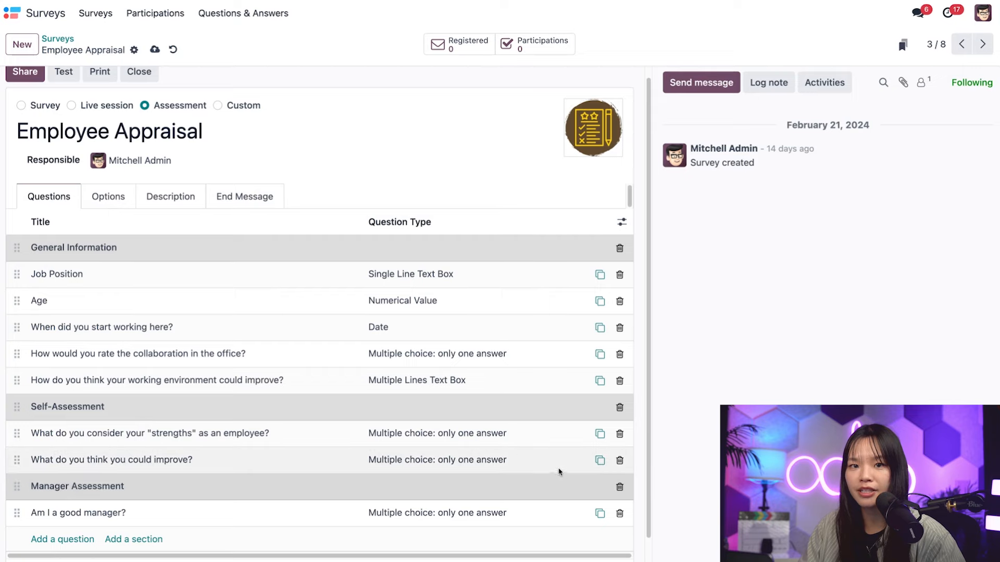
- Set the survey's question selection to Randomized per Section and have 3 questions randomly picked from the General Information section
{"action": "left_click", "coordinate": [119, 199]}
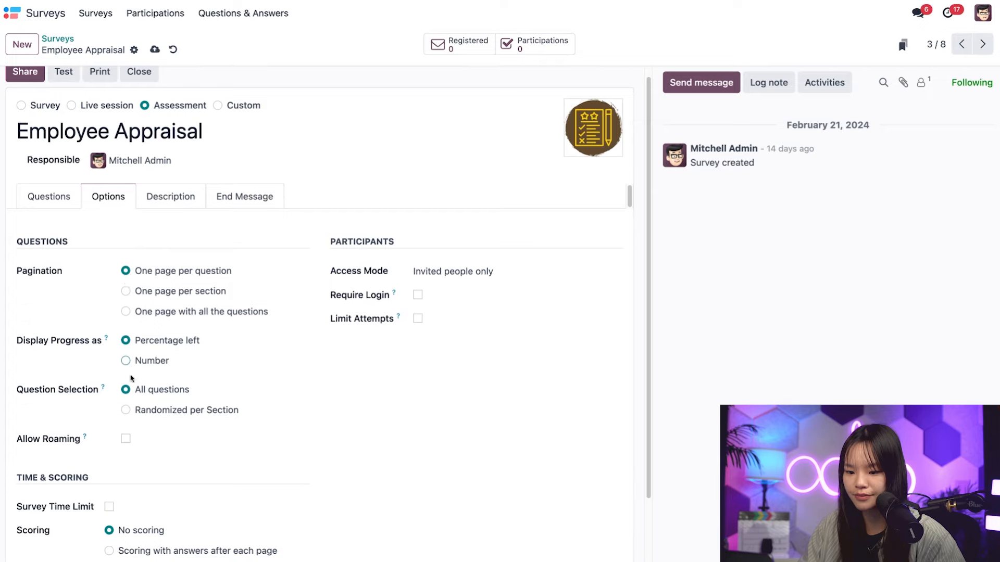
{"action": "left_click", "coordinate": [126, 411]}
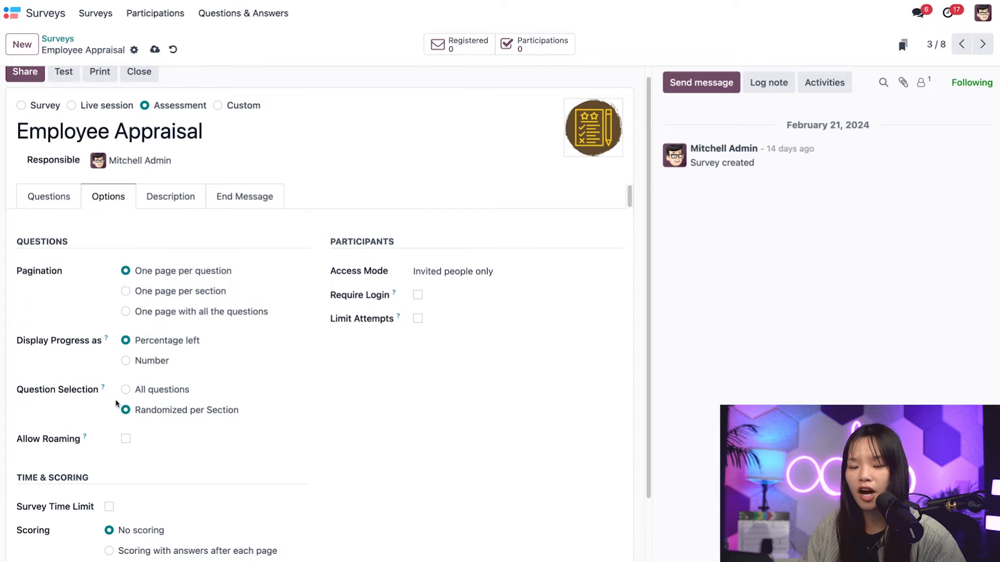
{"action": "left_click", "coordinate": [51, 203]}
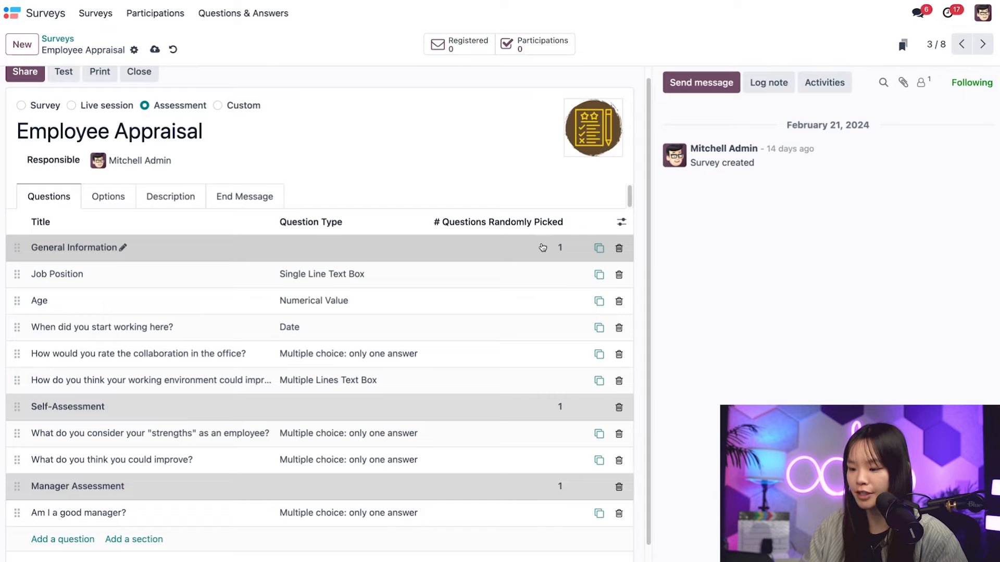
{"action": "left_click", "coordinate": [563, 248]}
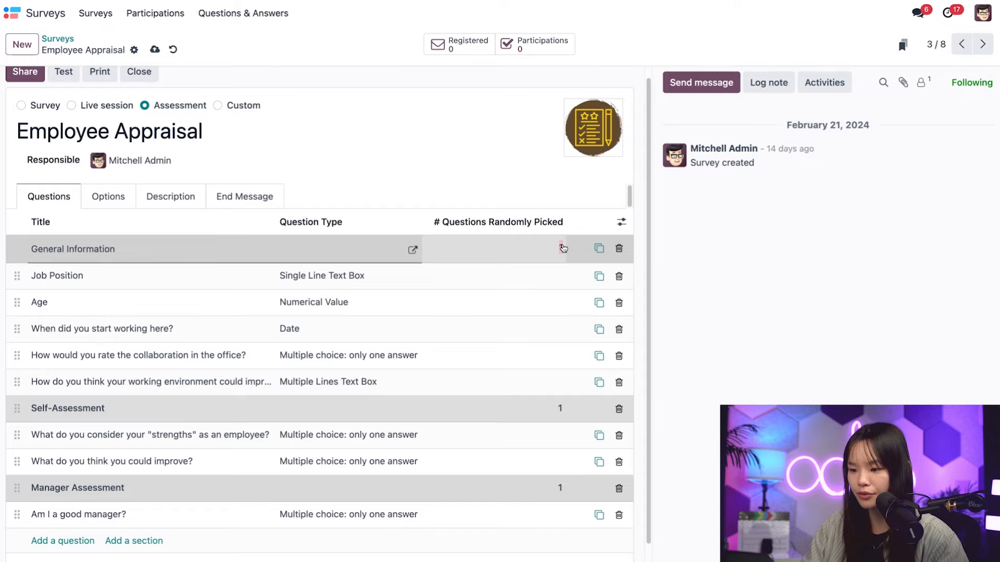
{"action": "type", "text": "3"}
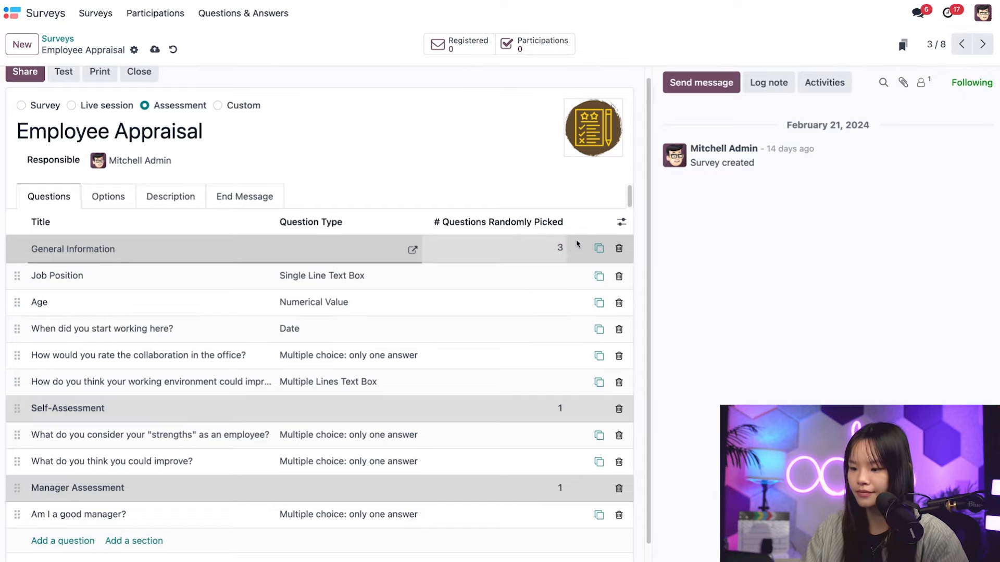
{"action": "left_click", "coordinate": [704, 262]}
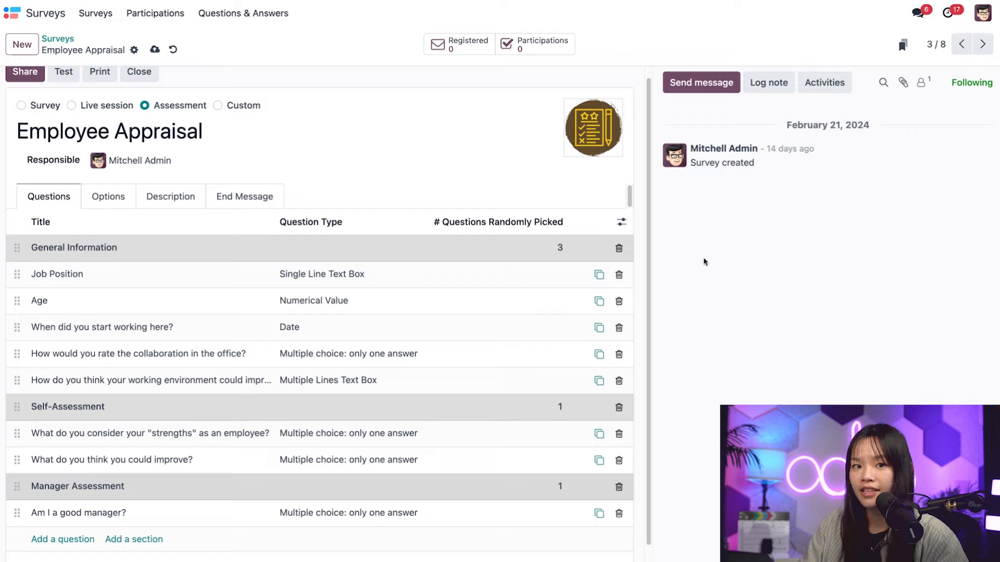